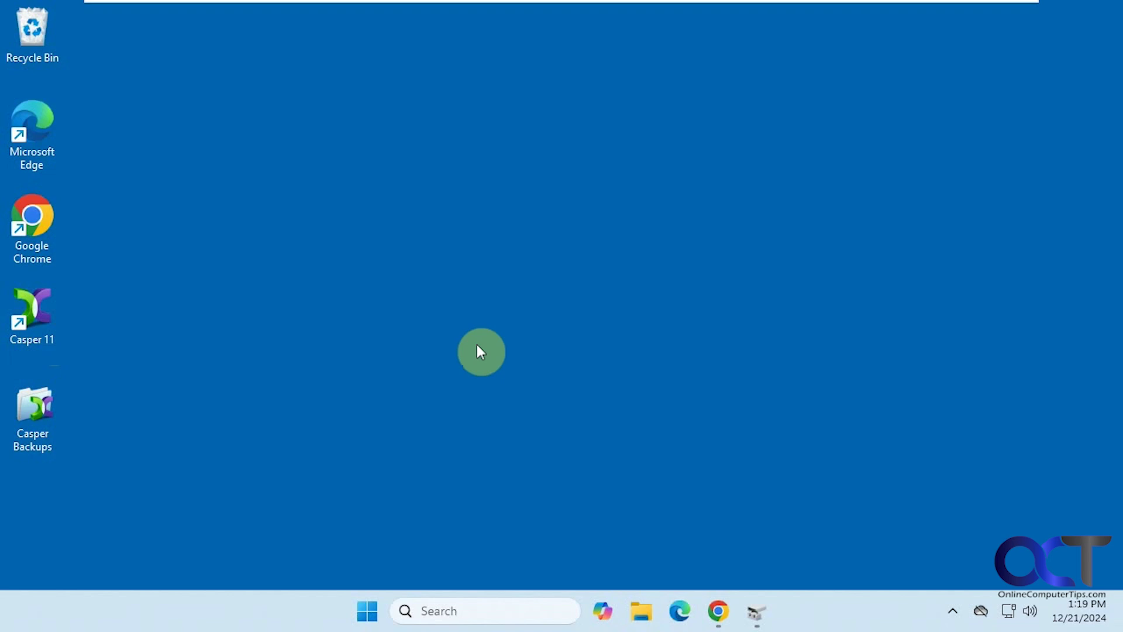
Launch Casper 11 from the desktop shortcut and continue with the trial version.
double_click(45, 325)
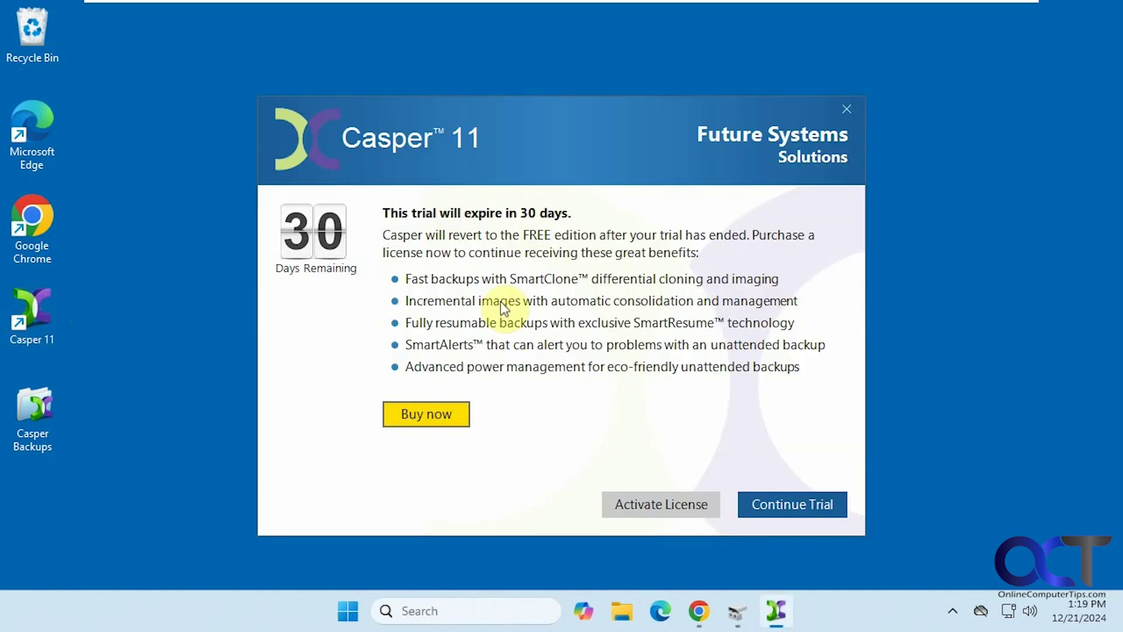
left_click(776, 505)
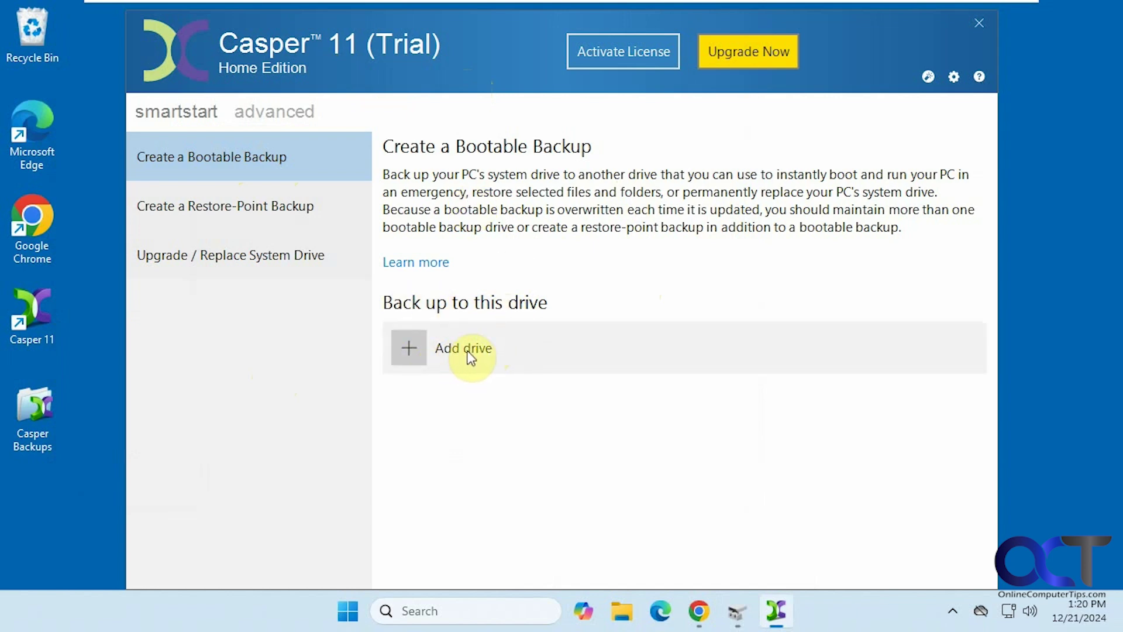
Bring Disk Management forward to view the 79.98 GB Disk 0 and unallocated 99.98 GB Disk 1.
left_click(737, 612)
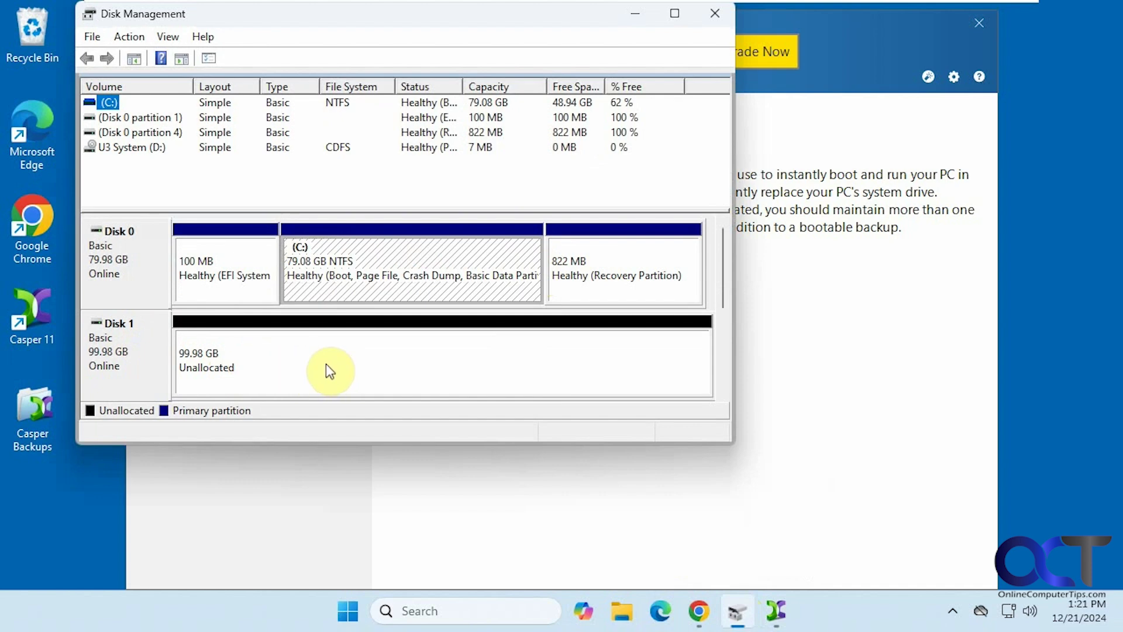
Close Disk Management and add the 100.00 GB Disk 2 as the backup drive.
left_click(713, 14)
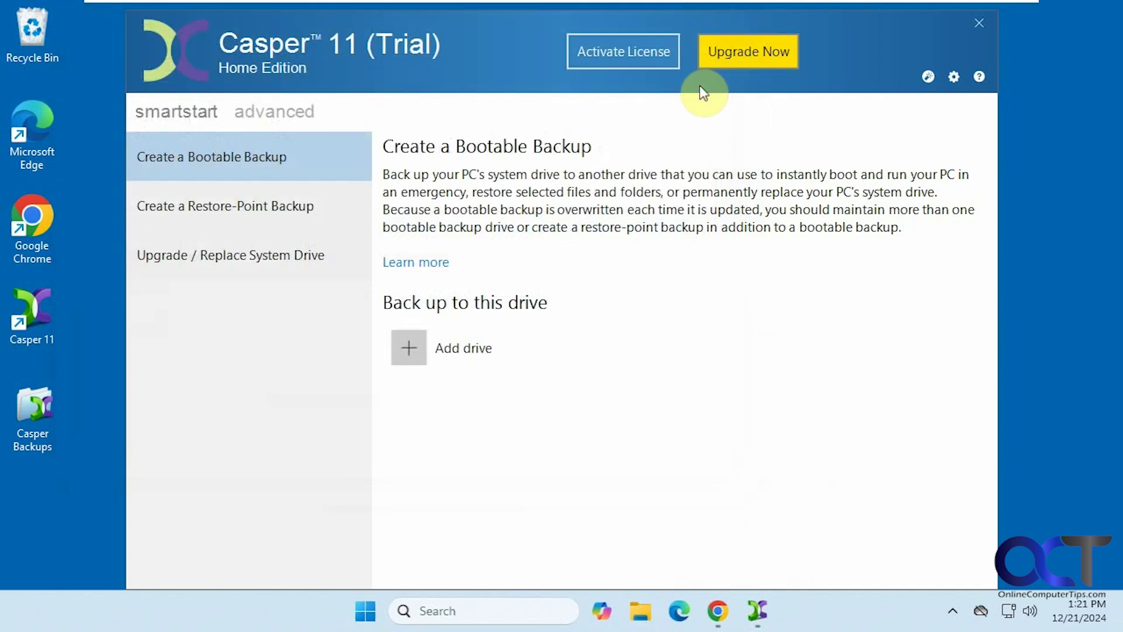
left_click(457, 348)
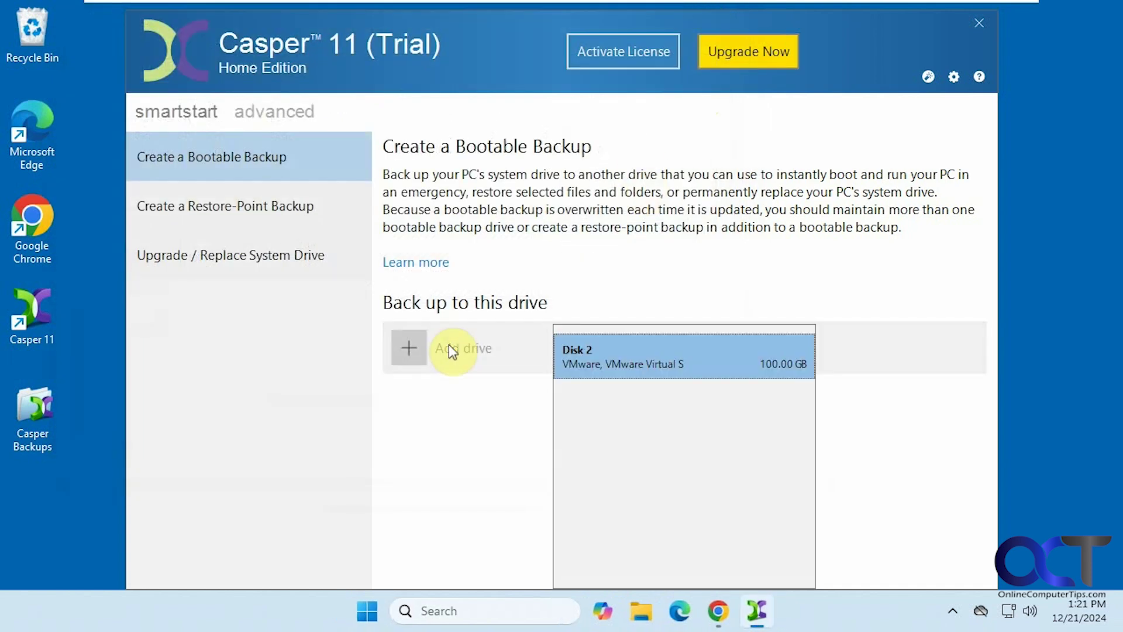
left_click(632, 358)
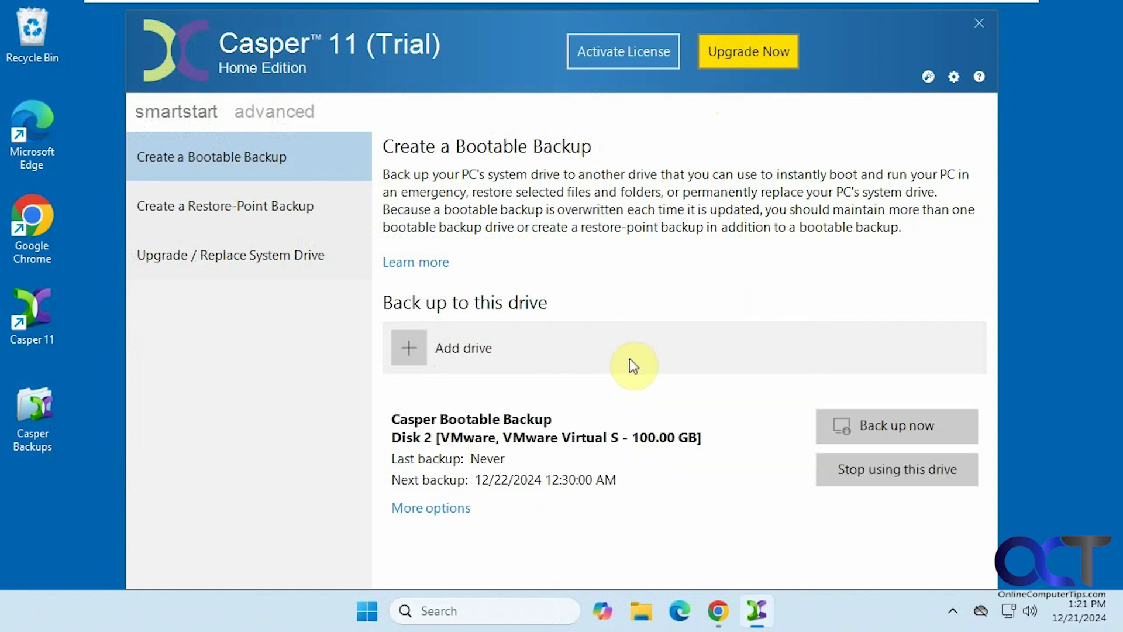
In More options, switch 'Automatically update this backup' to Off.
left_click(456, 508)
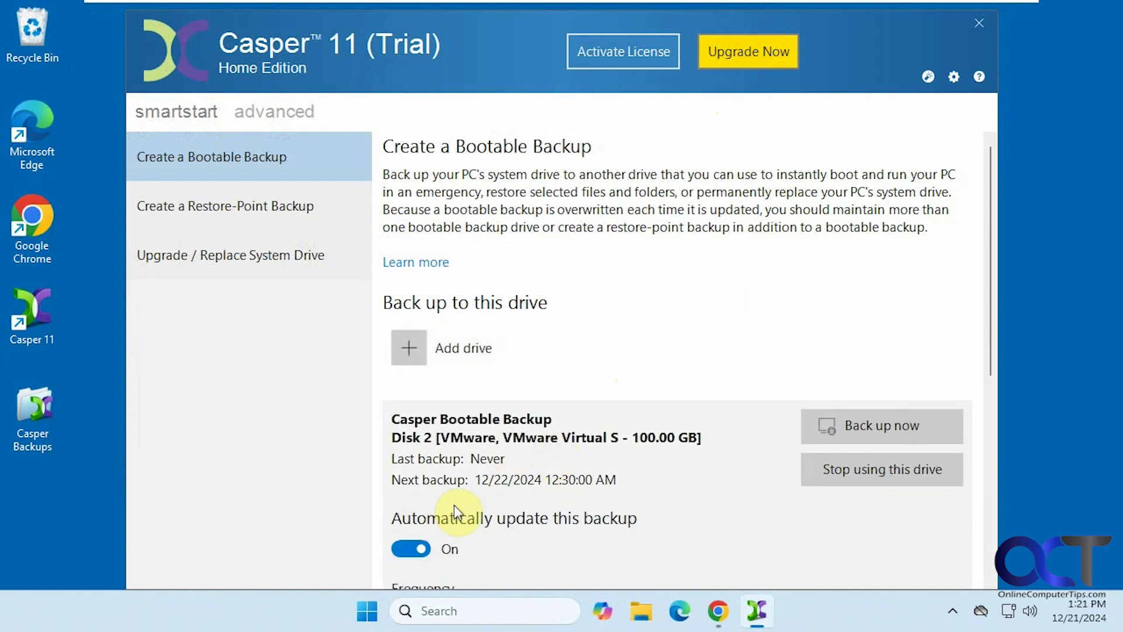
scroll(631, 440, "down", 1)
scroll(627, 440, "down", 1)
scroll(627, 440, "up", 1)
scroll(627, 440, "down", 1)
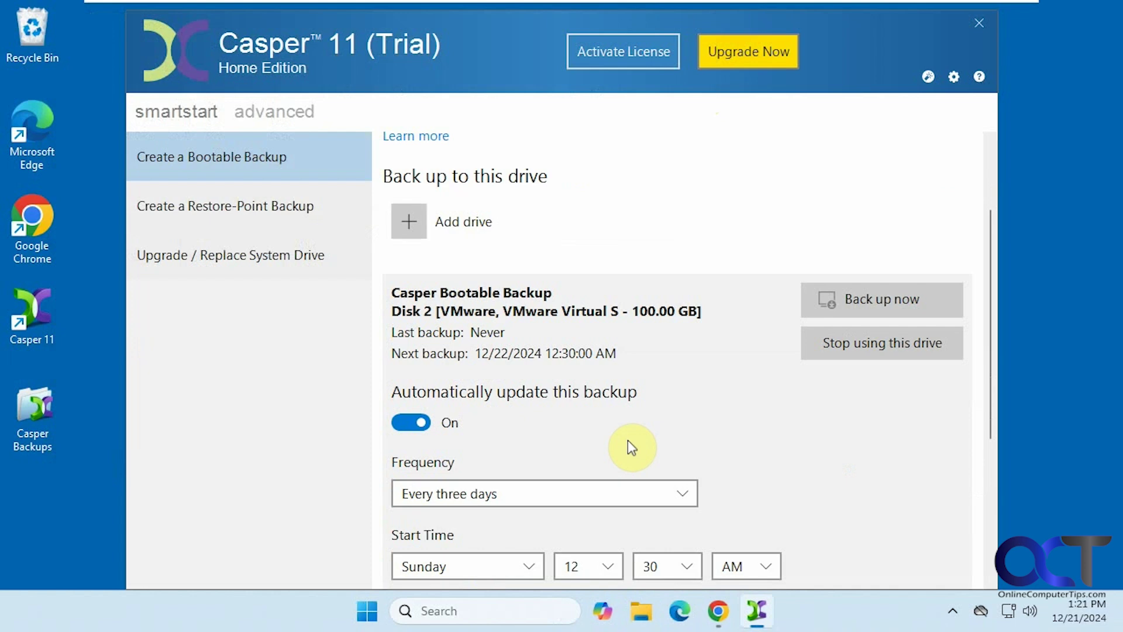
left_click(407, 423)
scroll(592, 421, "down", 3)
scroll(593, 424, "down", 1)
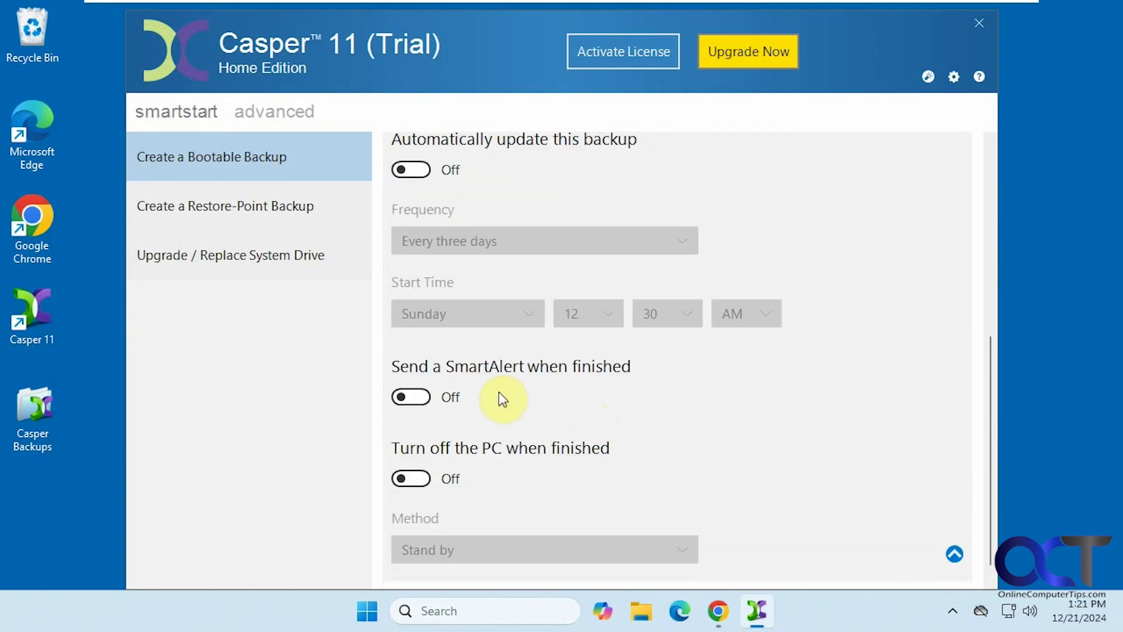
scroll(502, 399, "down", 1)
scroll(502, 400, "up", 4)
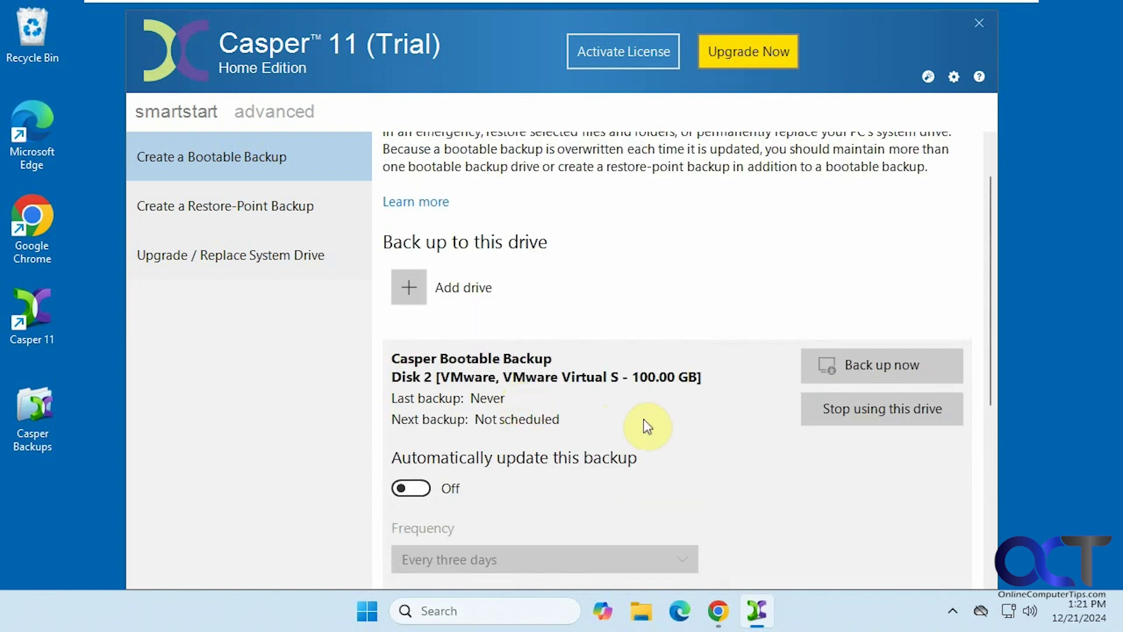
Back up the system disk to Disk 2 now under the trial, then close the finished backup window.
left_click(882, 366)
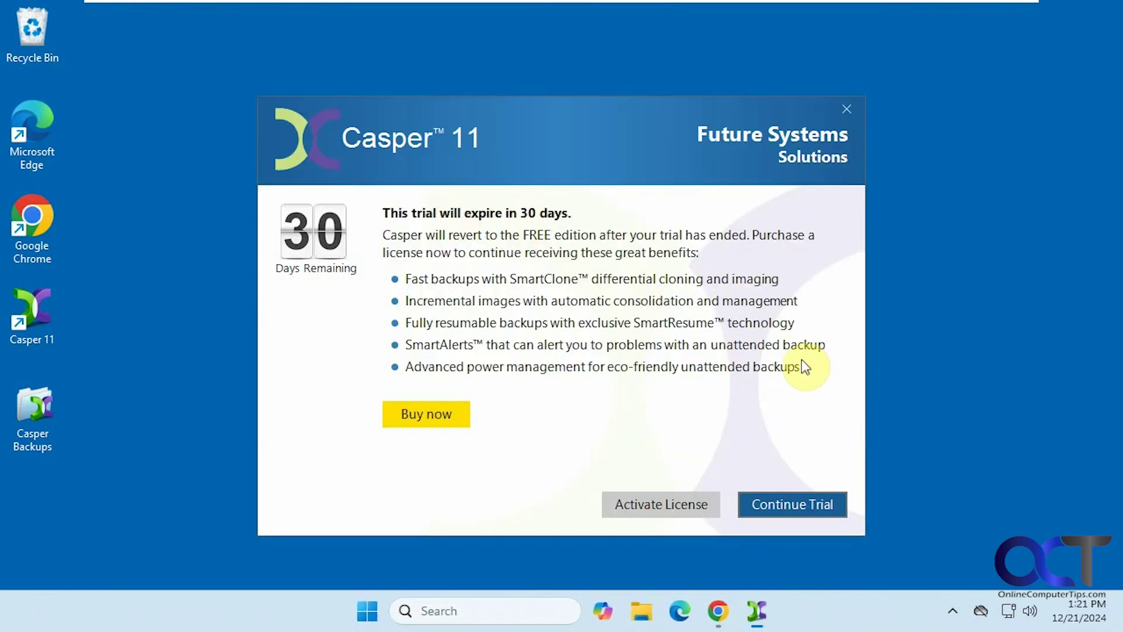
left_click(794, 504)
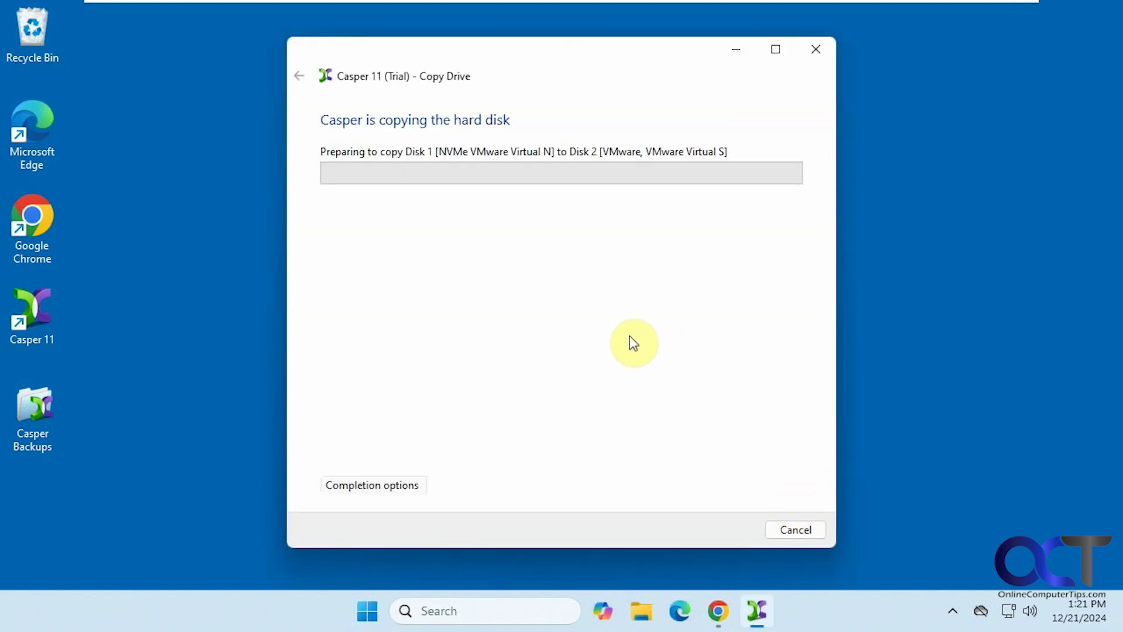
left_click(398, 491)
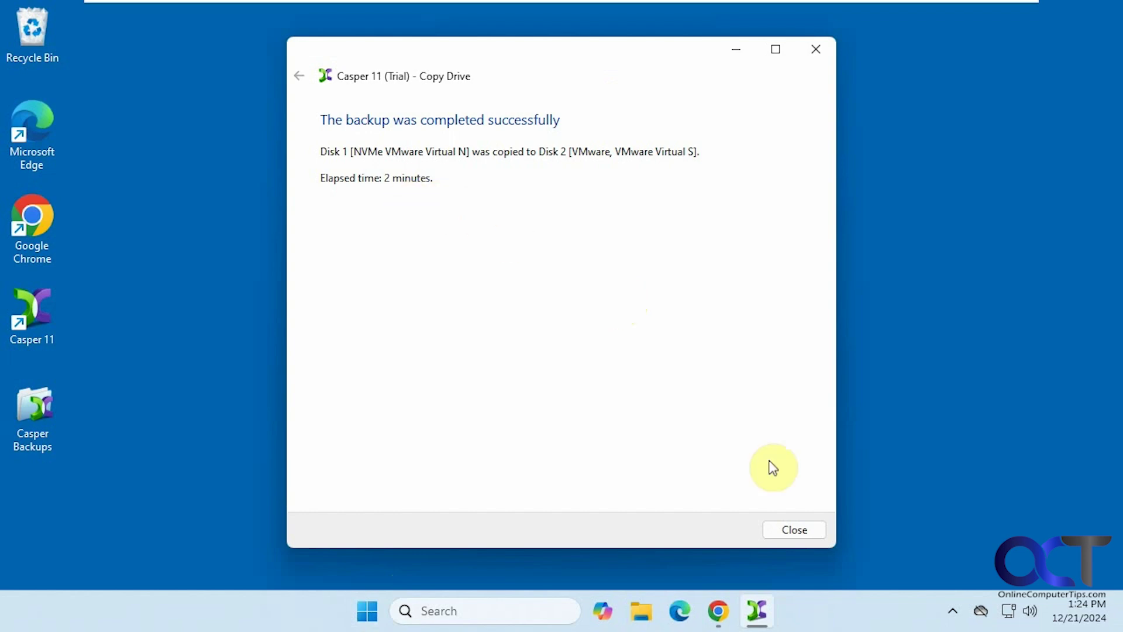
left_click(795, 530)
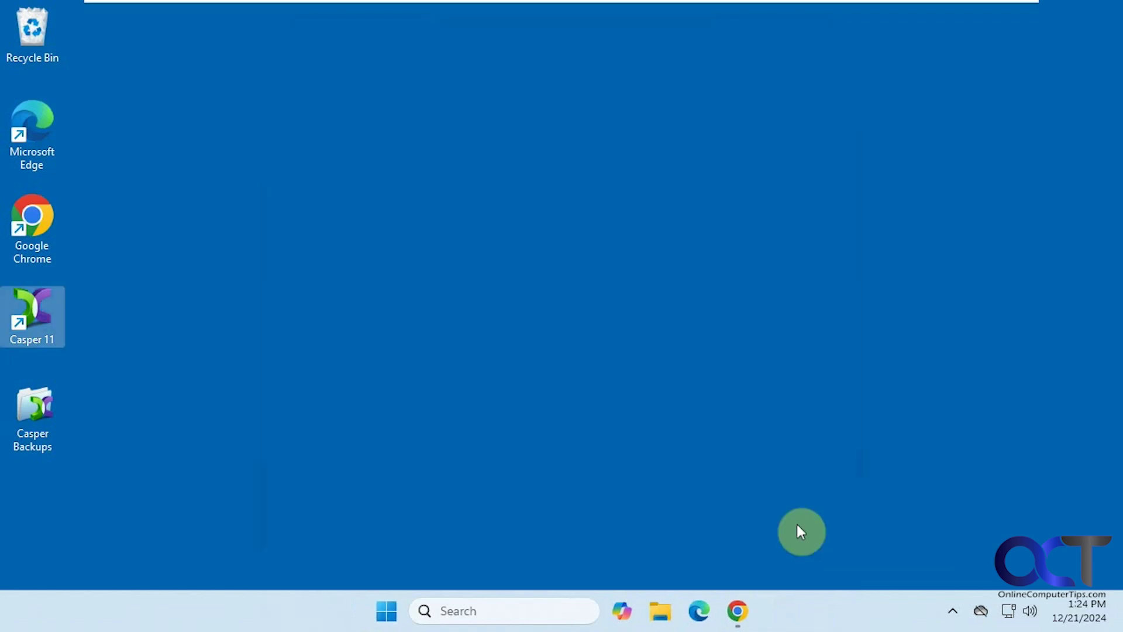
Open Disk Management via a 'disk ma' taskbar search to check Disk 1's new partitions.
left_click(476, 611)
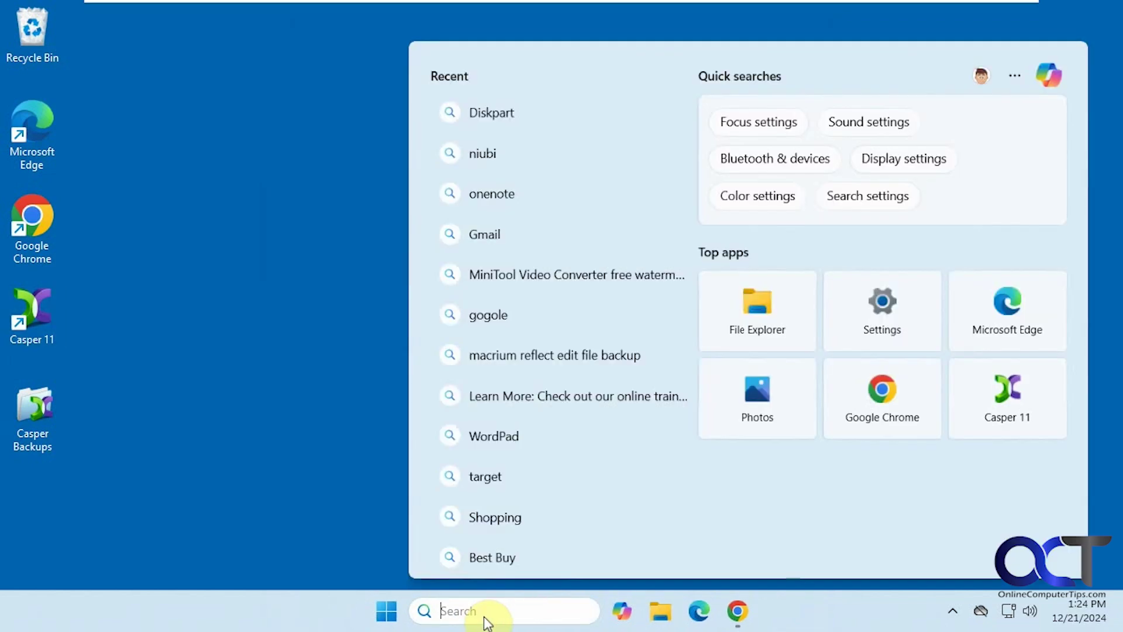
type("disk ma")
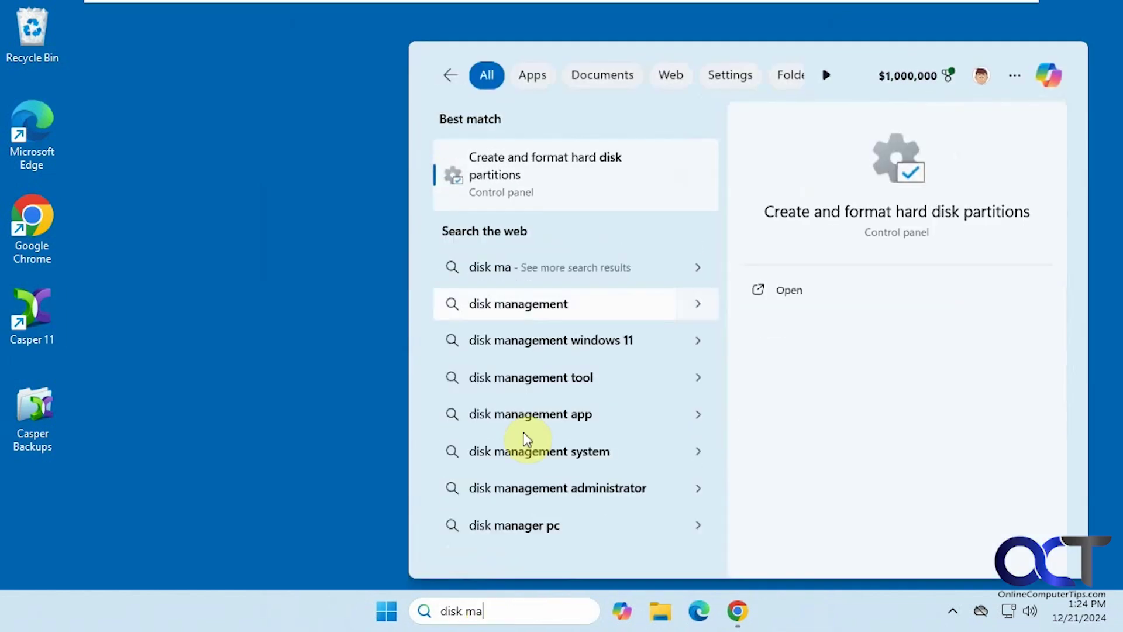
left_click(566, 169)
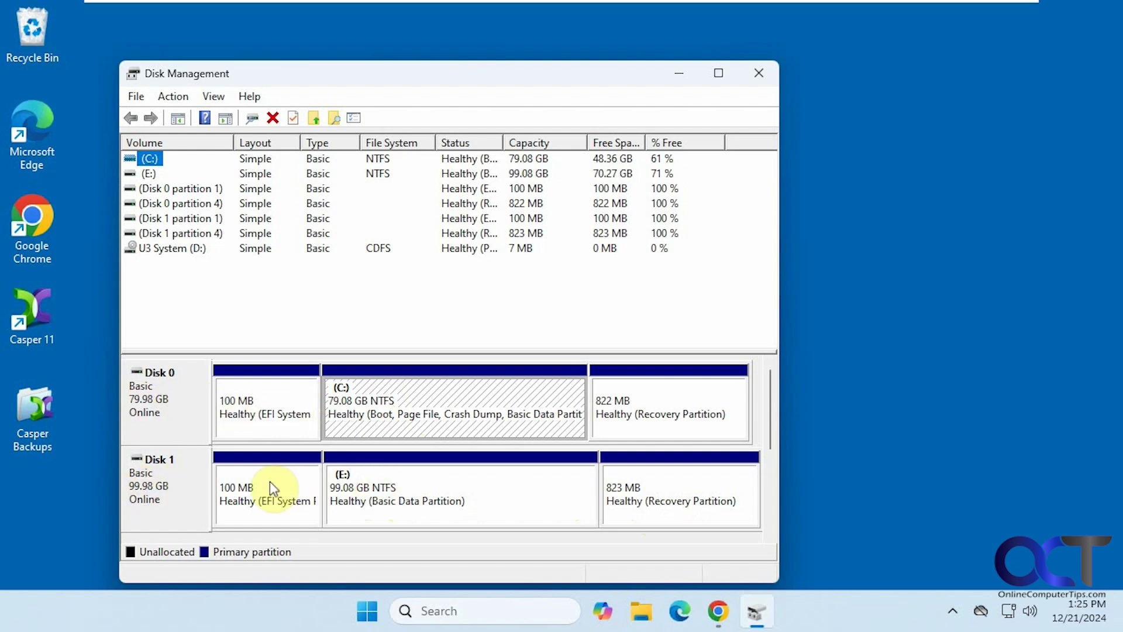
Close Disk Management and shut Windows down from the Start menu's power options.
left_click(762, 73)
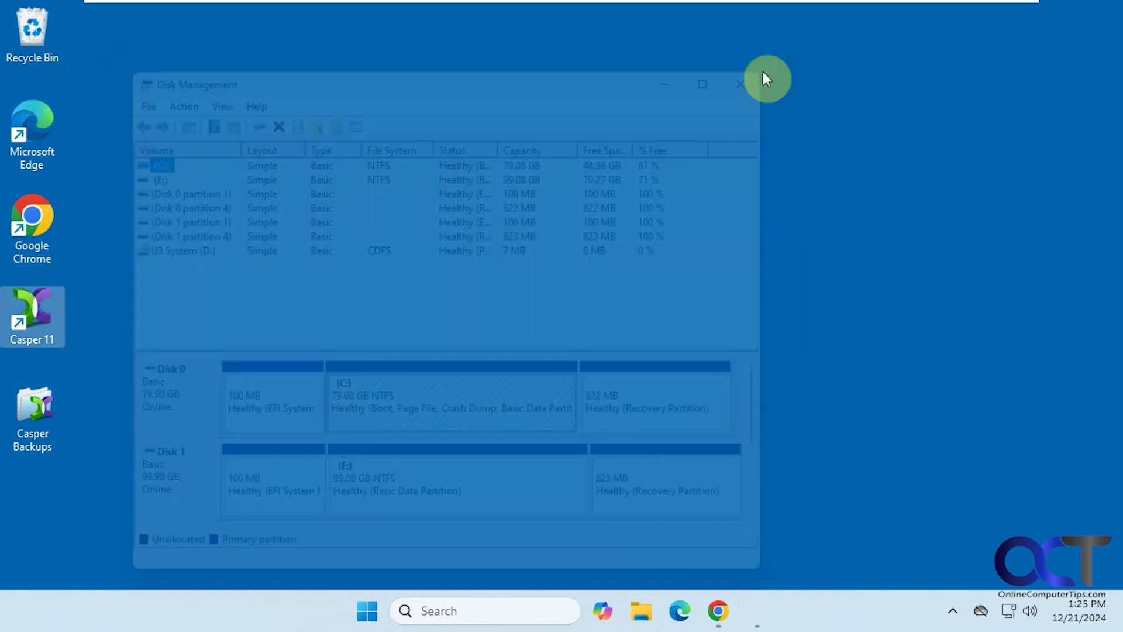
left_click(376, 615)
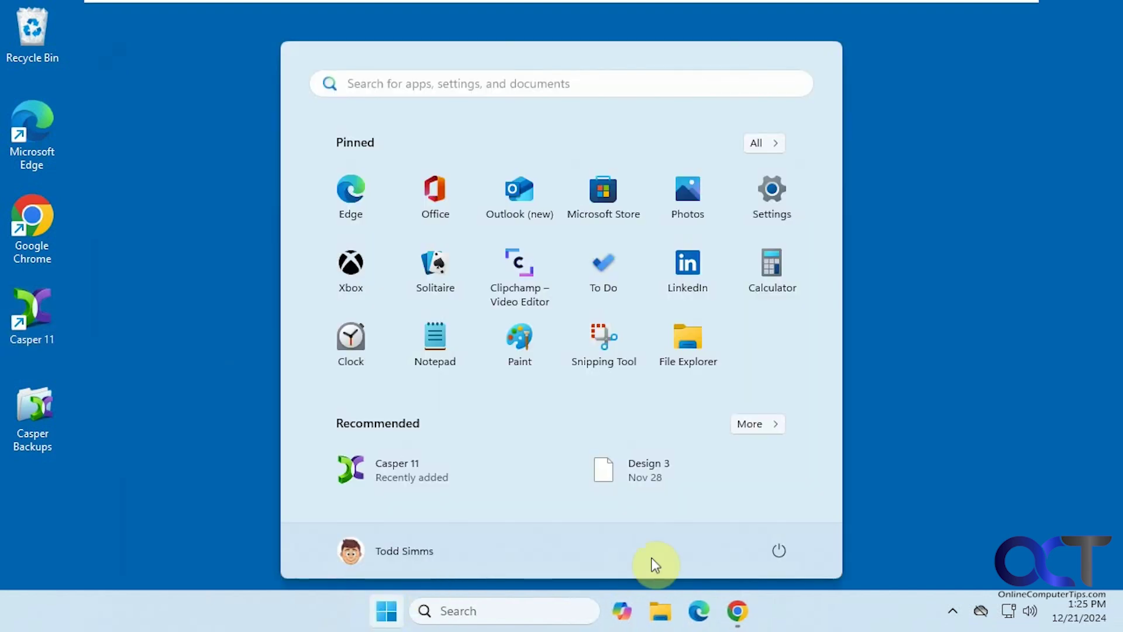
left_click(778, 553)
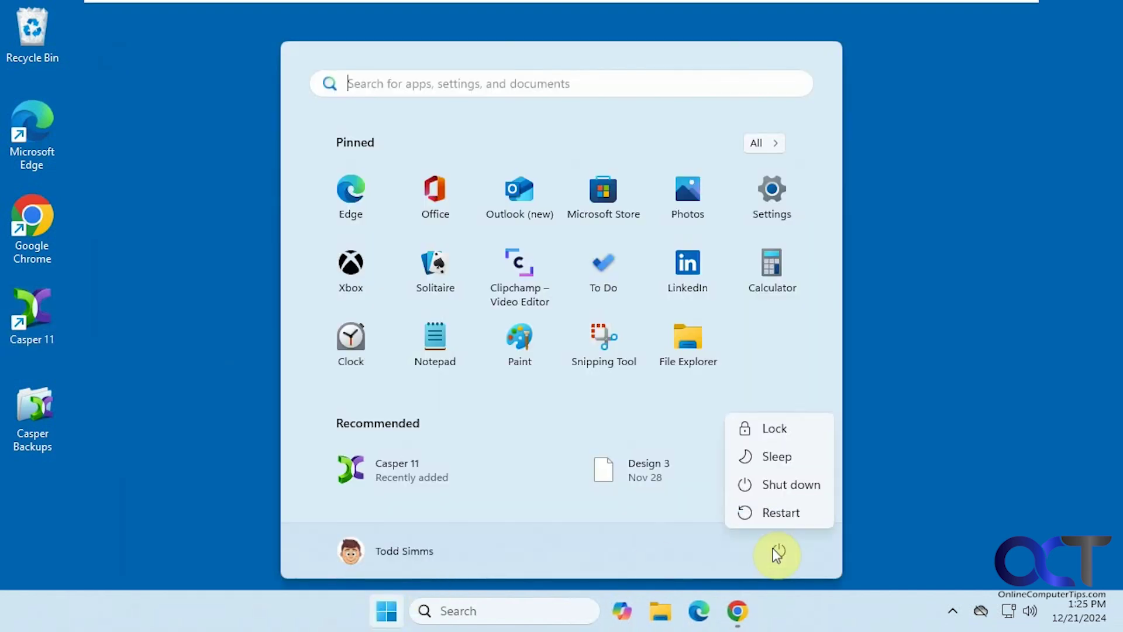
left_click(784, 487)
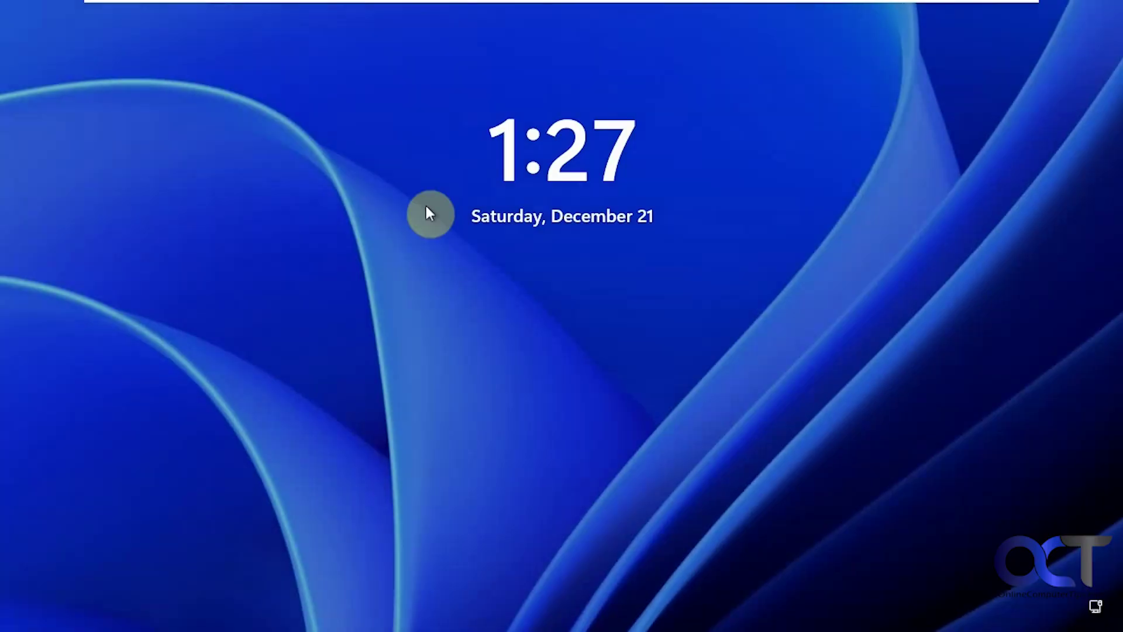
Sign in with the PIN and reopen Disk Management via a 'dis' search to view Disk 0.
left_click(396, 240)
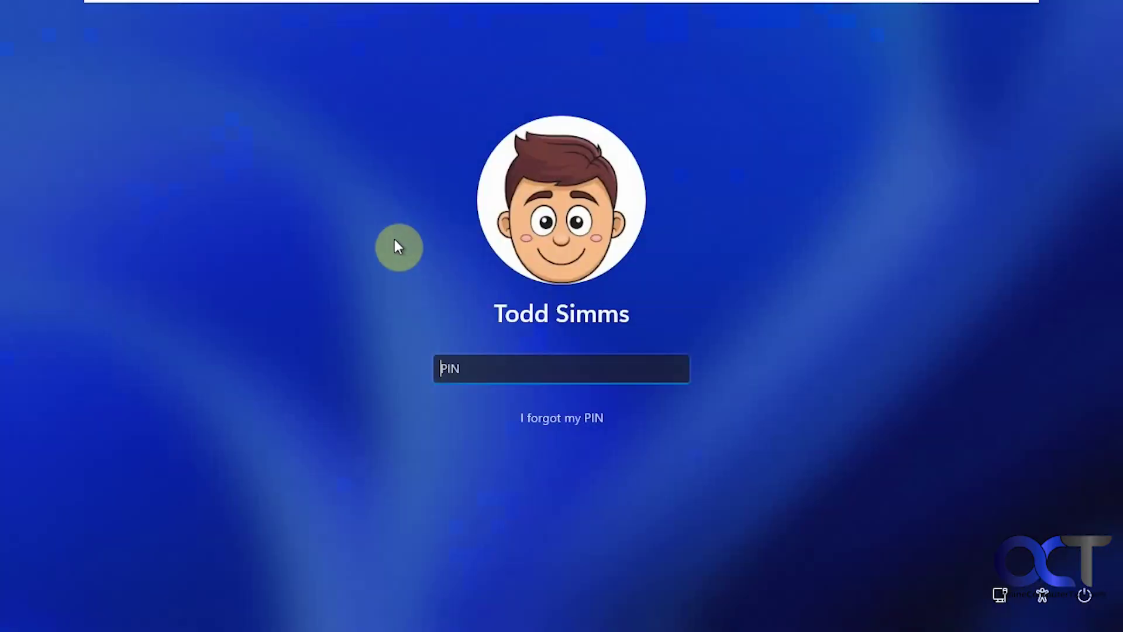
type("1234")
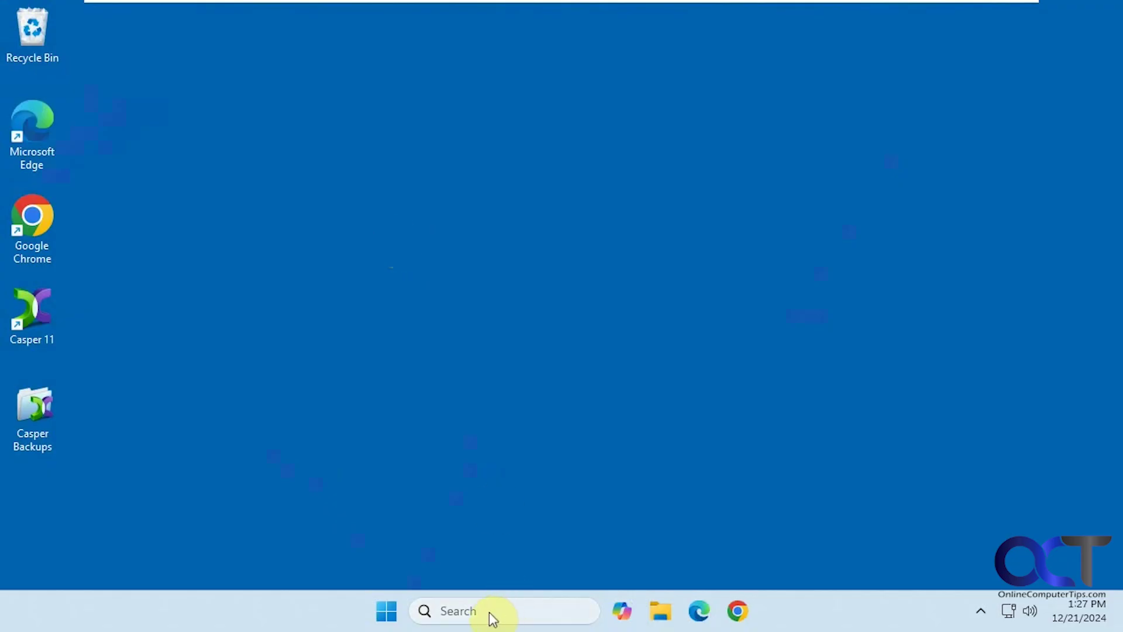
left_click(493, 612)
type("disk man")
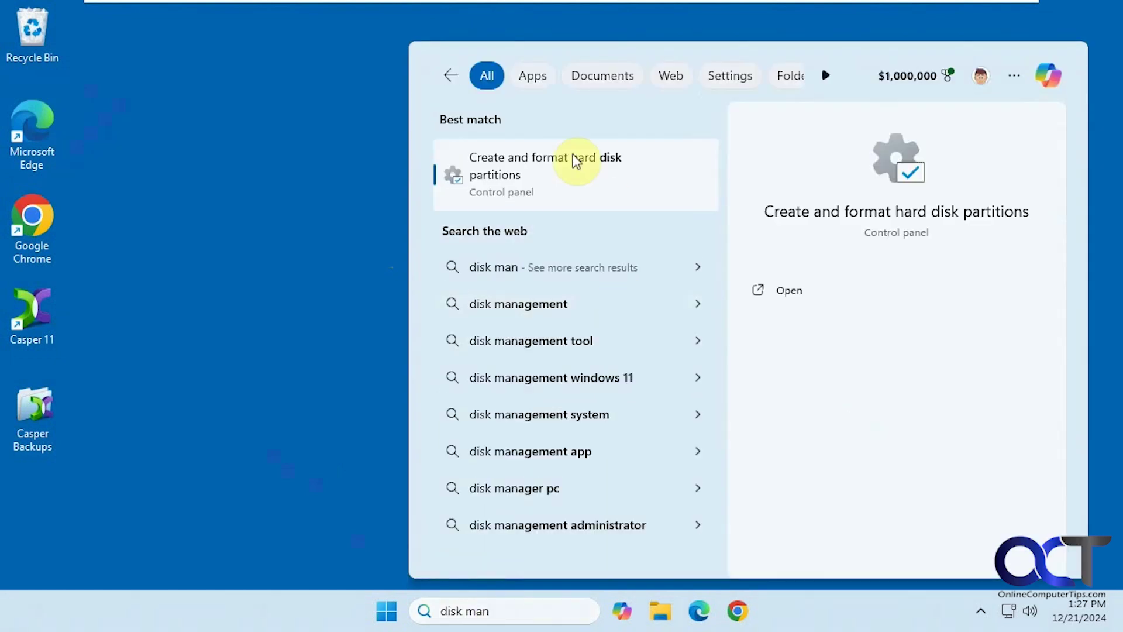
left_click(576, 160)
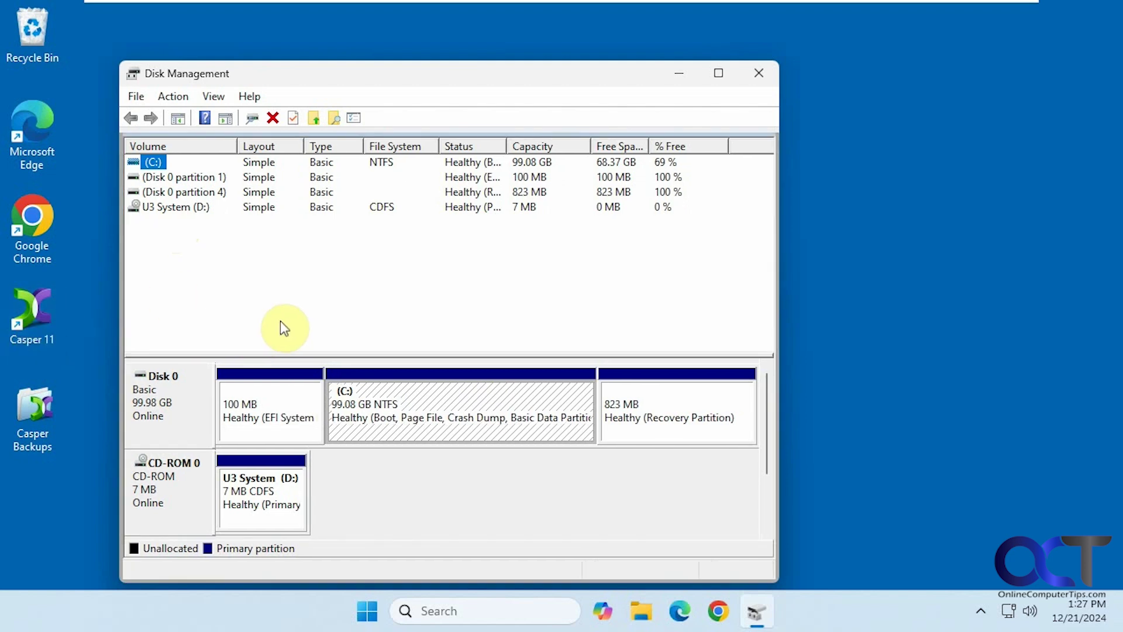
left_click(280, 321)
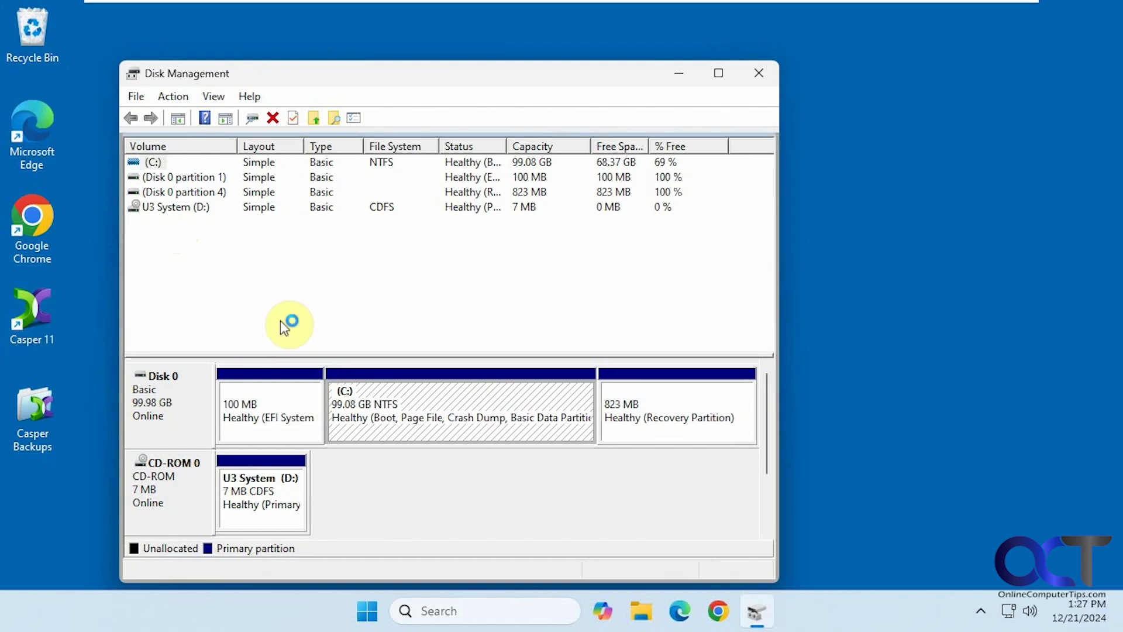